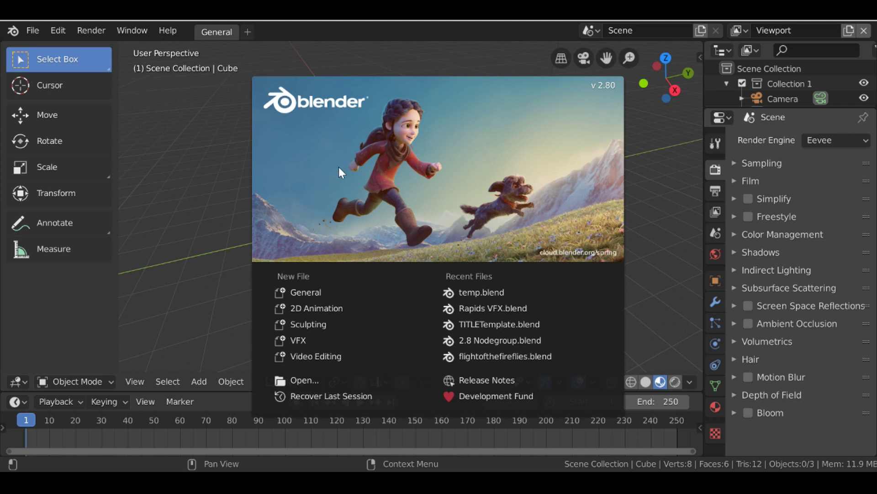
Start a new VFX project and join the dopesheet and 3D viewport areas away so the clip editor fills their space
left_click(375, 350)
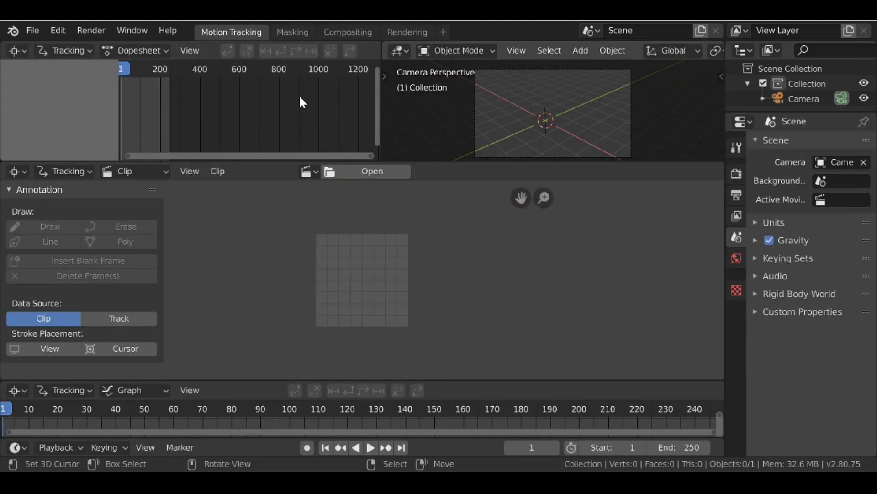
right_click(384, 104)
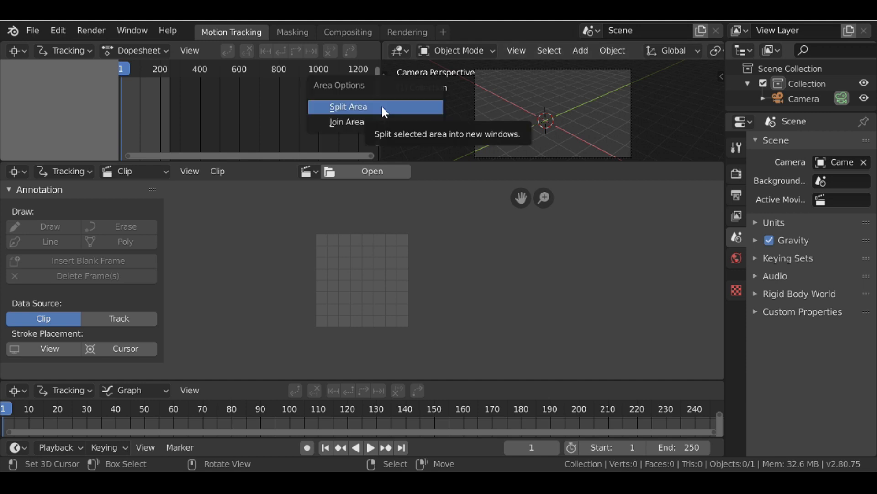
left_click(349, 120)
left_click(305, 119)
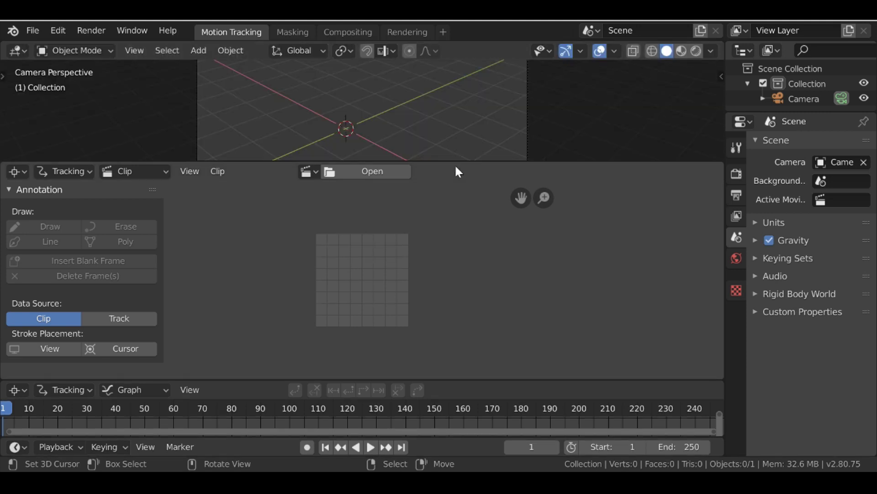
right_click(472, 161)
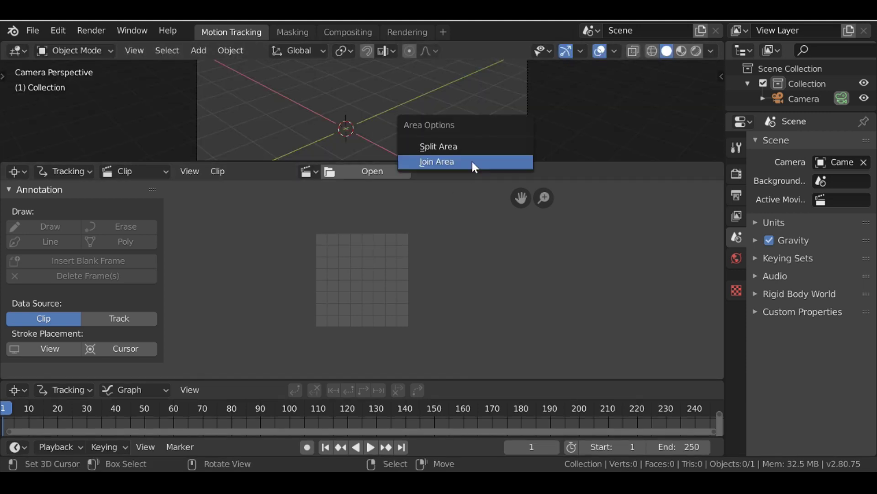
left_click(432, 163)
left_click(394, 101)
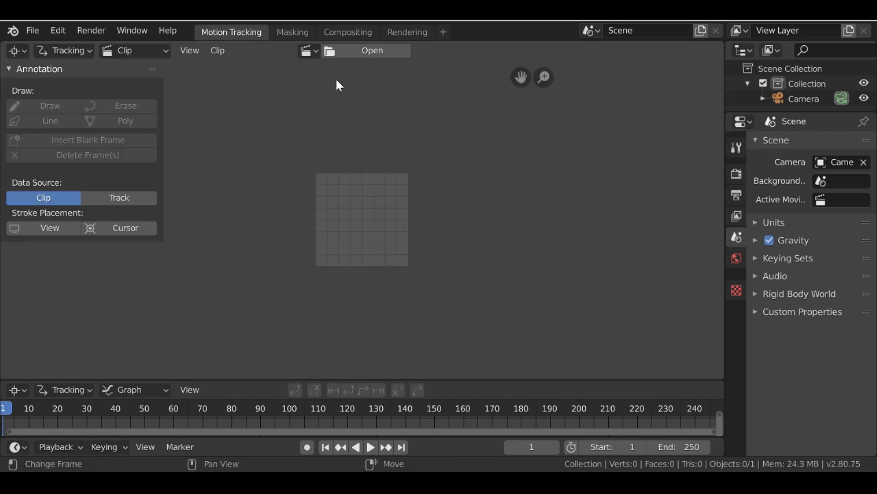
Load the Cliff - 28.mp4 footage into the clip editor and set the scene's view transform to Standard
left_click(366, 51)
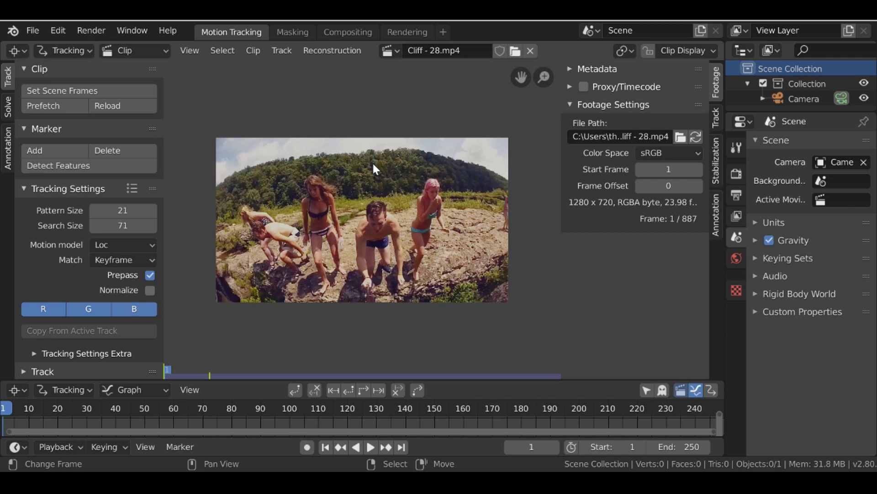
left_click(737, 175)
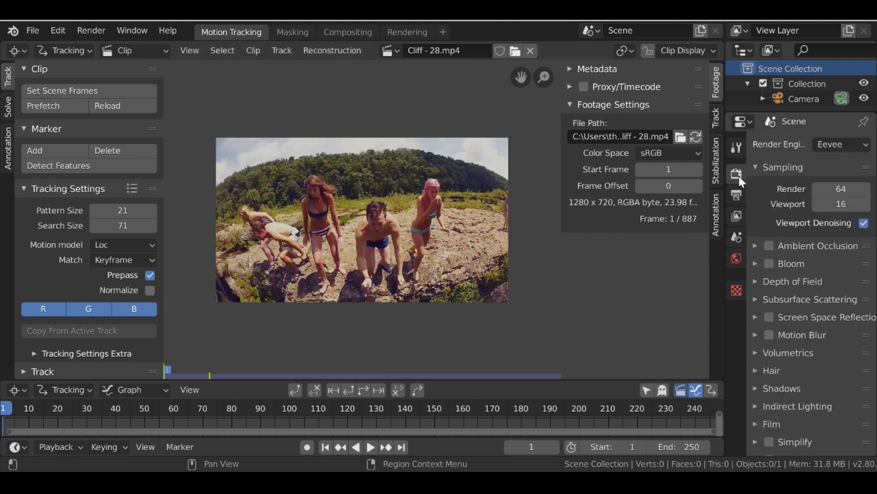
scroll(807, 247, "down", 2)
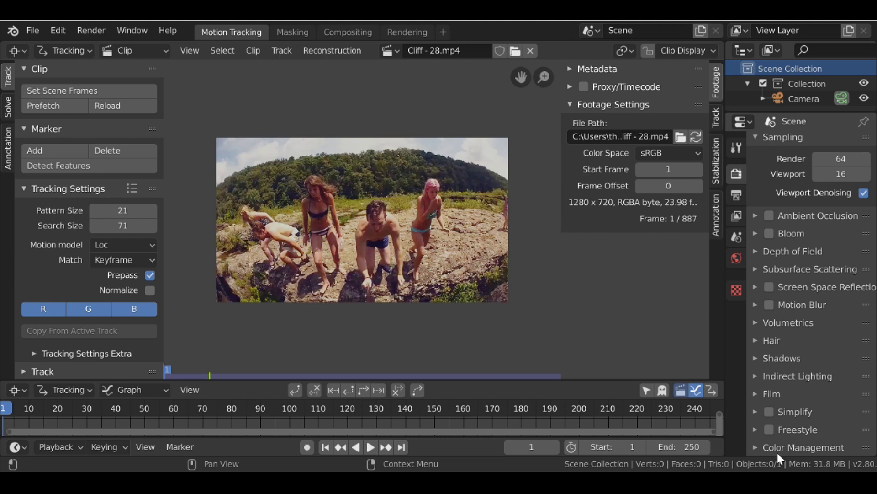
scroll(811, 441, "down", 8)
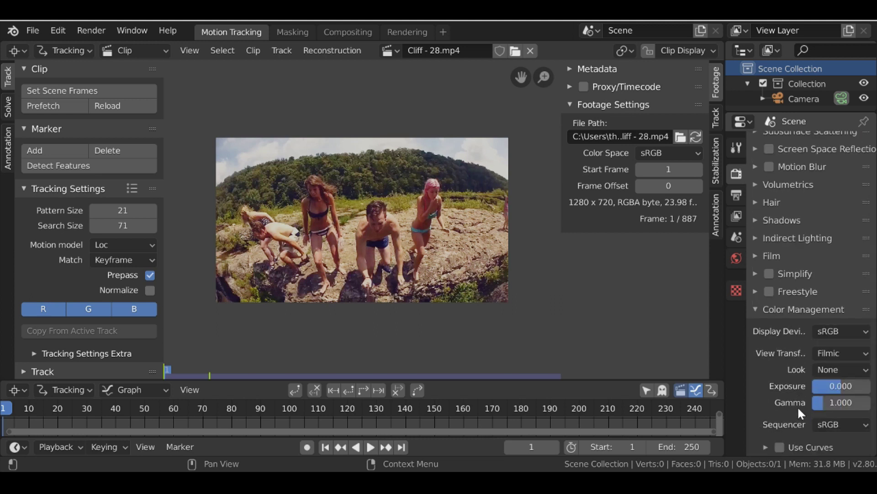
left_click(841, 351)
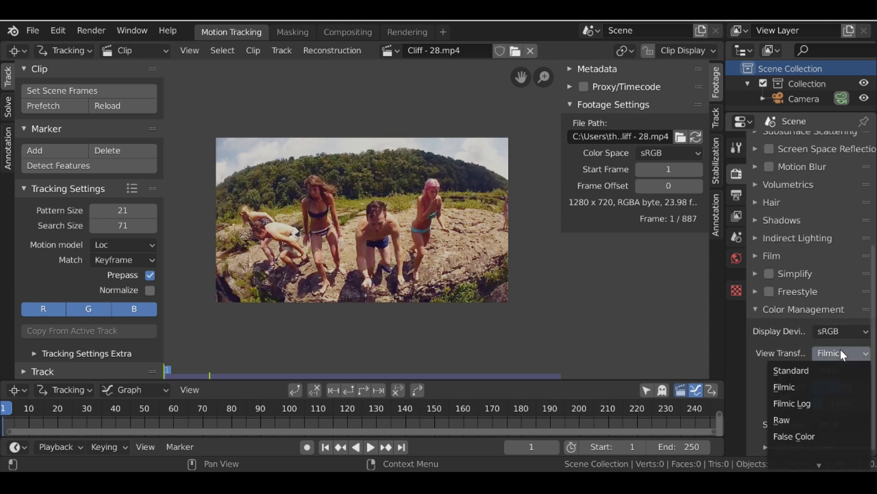
left_click(816, 369)
Make the tracking graph area taller and prefetch the clip's frames into memory
left_click_drag(457, 380, 457, 328)
scroll(421, 394, "down", 4)
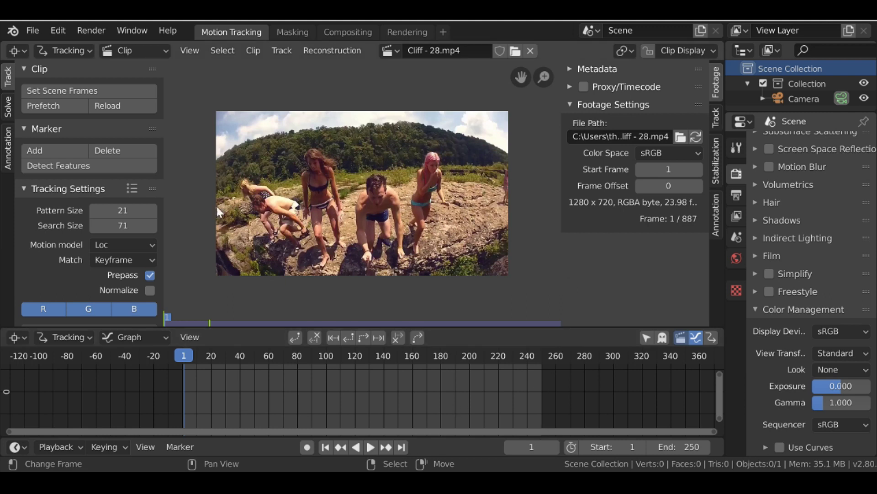
left_click(44, 108)
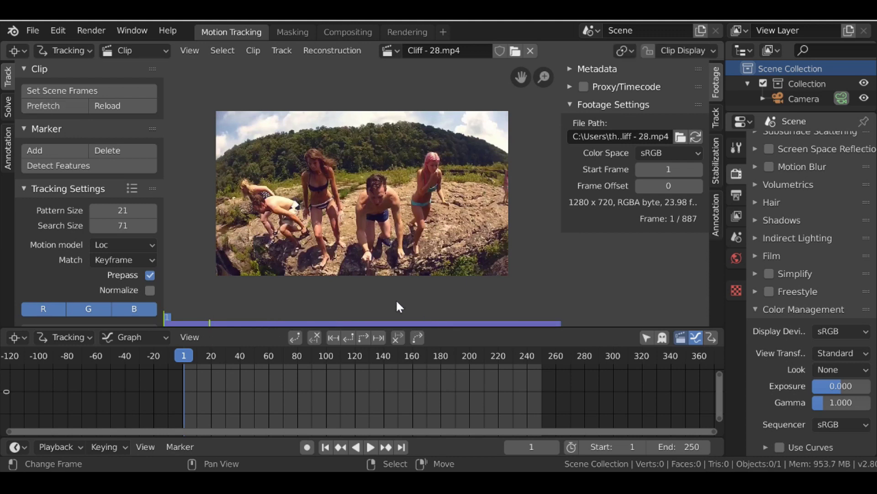
Open the Preferences, and preview the clip by scrubbing to frame 17 and returning to the first frame
left_click(61, 31)
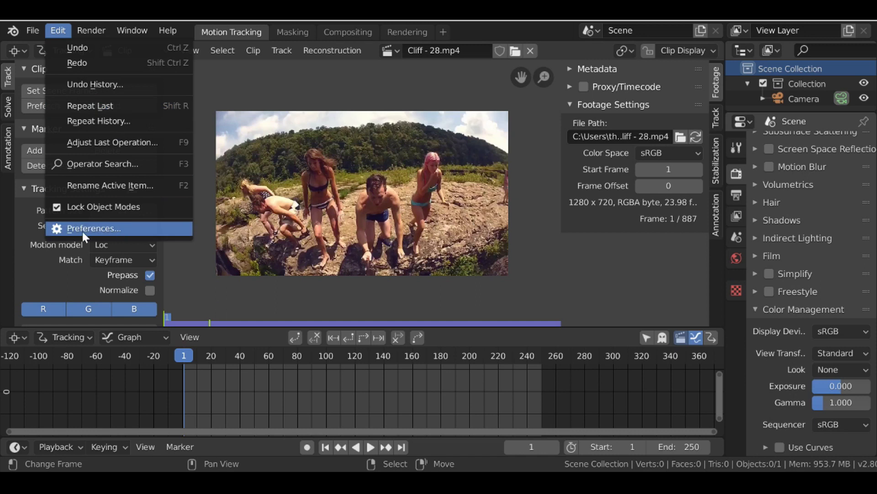
left_click(129, 225)
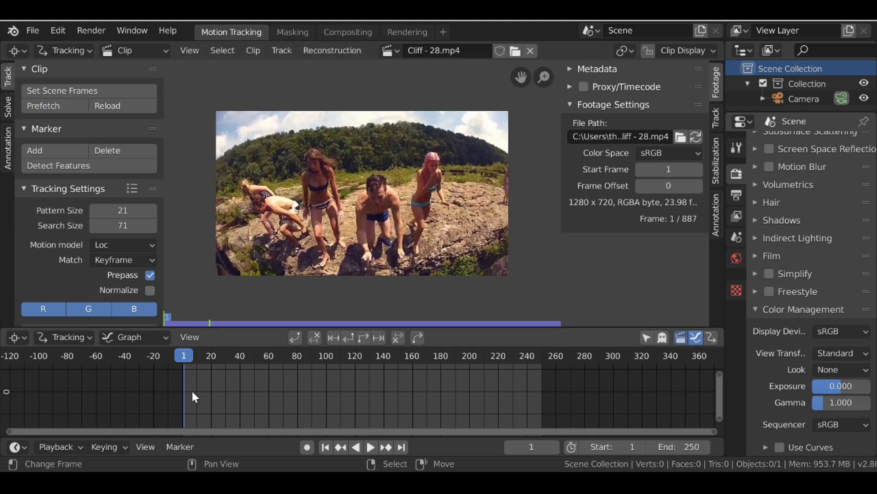
mouse_move(192, 396)
left_mouse_down()
mouse_move(251, 393)
mouse_move(207, 393)
left_mouse_up()
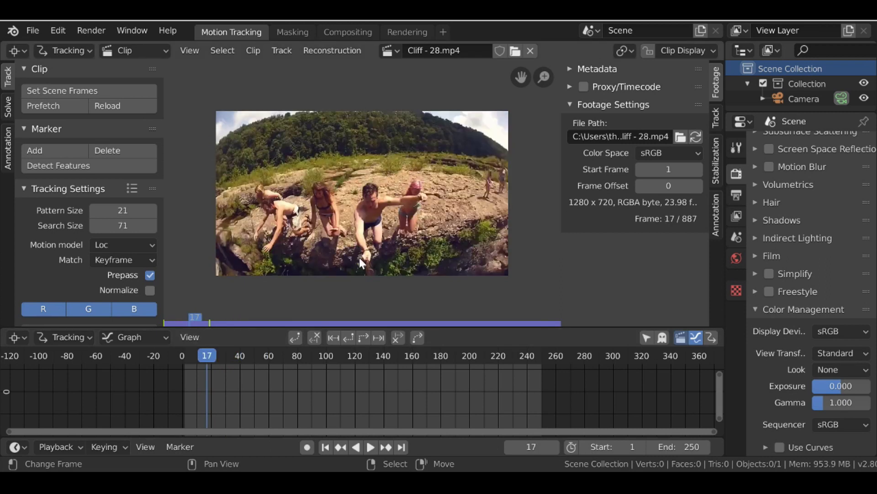
left_click(325, 447)
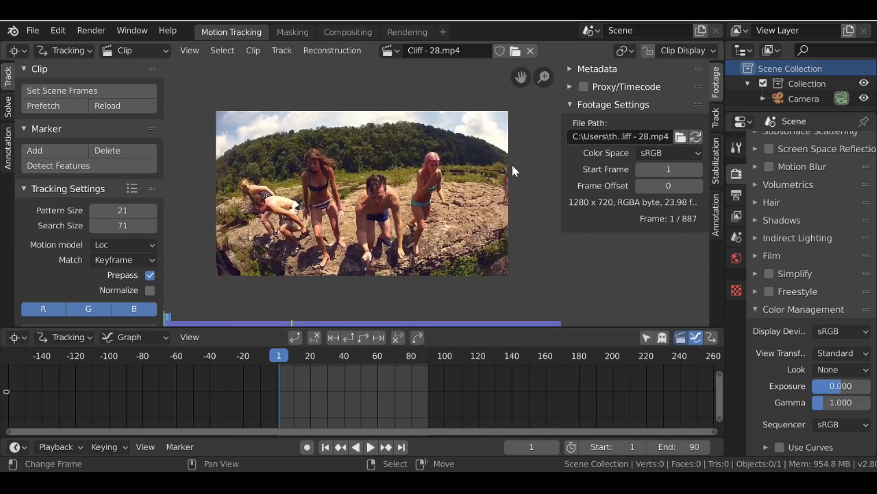
Enable Render Undistorted for the clip and set the polynomial lens distortion to K1 -0.246 and K2 -0.051
left_click(716, 118)
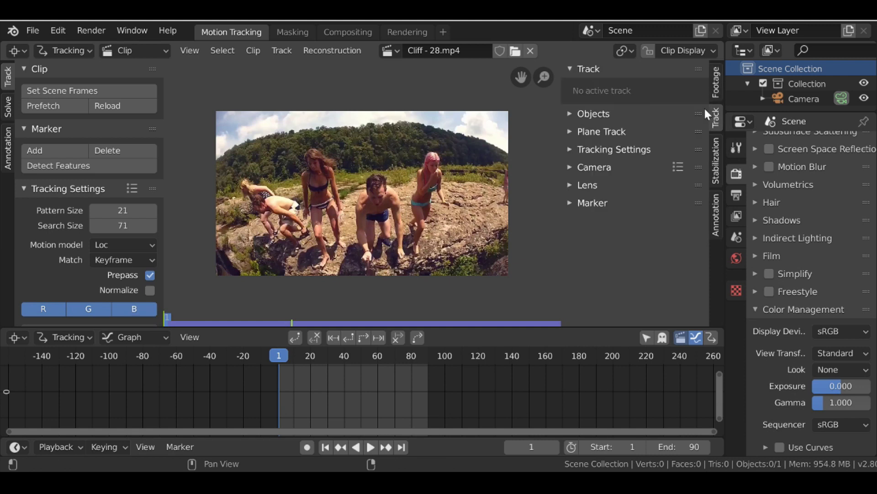
left_click(587, 185)
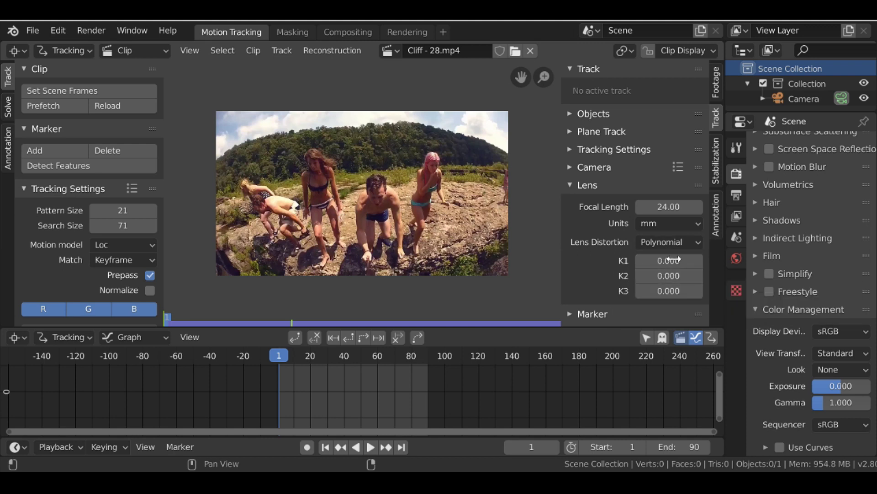
left_click_drag(670, 261, 688, 260)
left_click(677, 52)
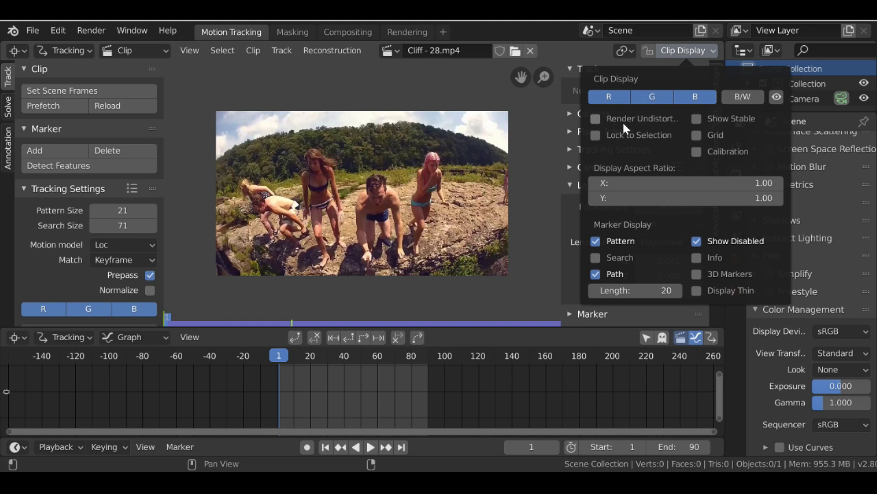
left_click(594, 119)
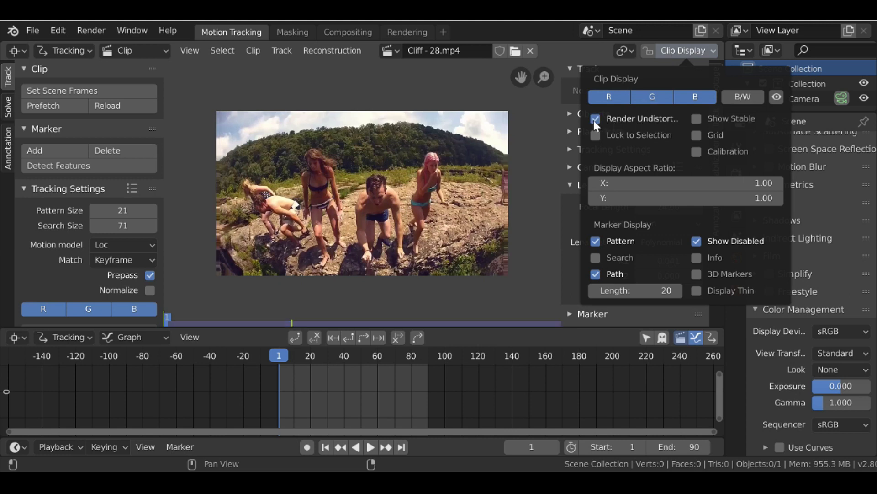
mouse_move(668, 261)
left_mouse_down()
mouse_move(652, 261)
mouse_move(665, 261)
mouse_move(664, 276)
mouse_move(678, 261)
mouse_move(661, 261)
mouse_move(676, 276)
left_mouse_up()
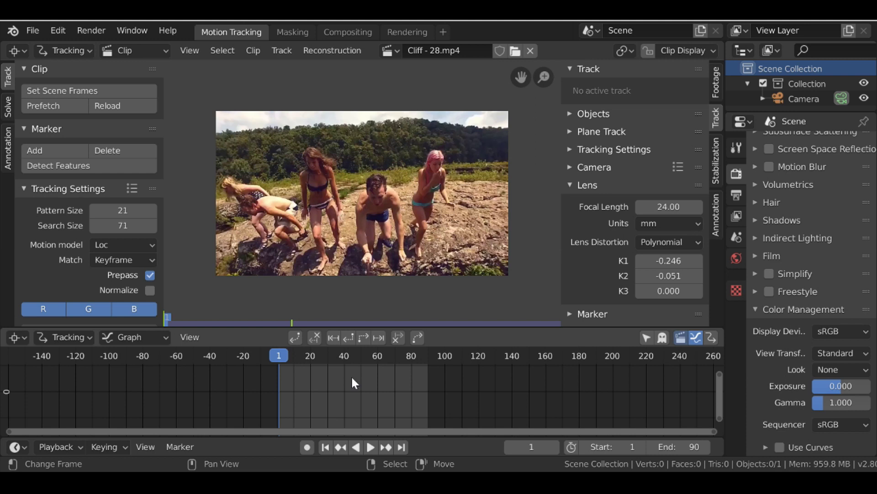
Refine the lens distortion to K1 -0.287 and K2 -0.061, checking the footage at frames 44 and 16
left_click_drag(270, 400, 350, 399)
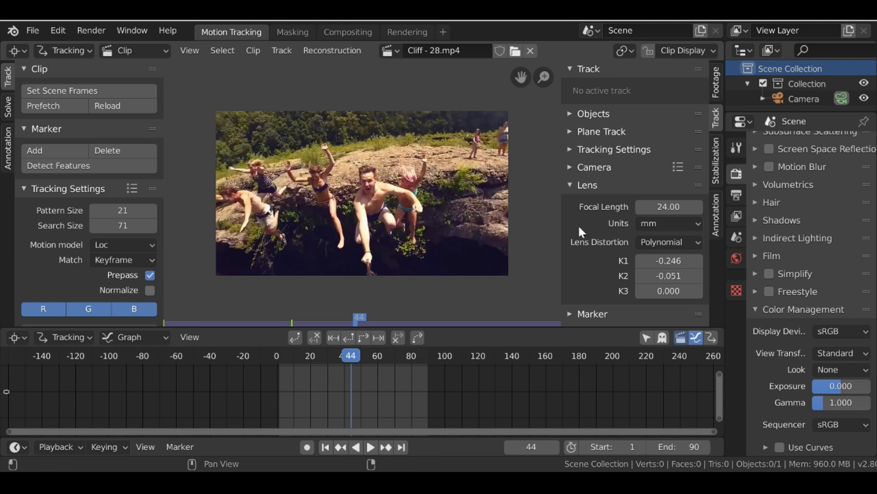
left_click_drag(659, 255, 622, 256)
left_click_drag(340, 394, 302, 399)
Compare the clip with and without Render Undistorted at frames 16 and 49, leaving it enabled and ending on frame 47
left_click(683, 51)
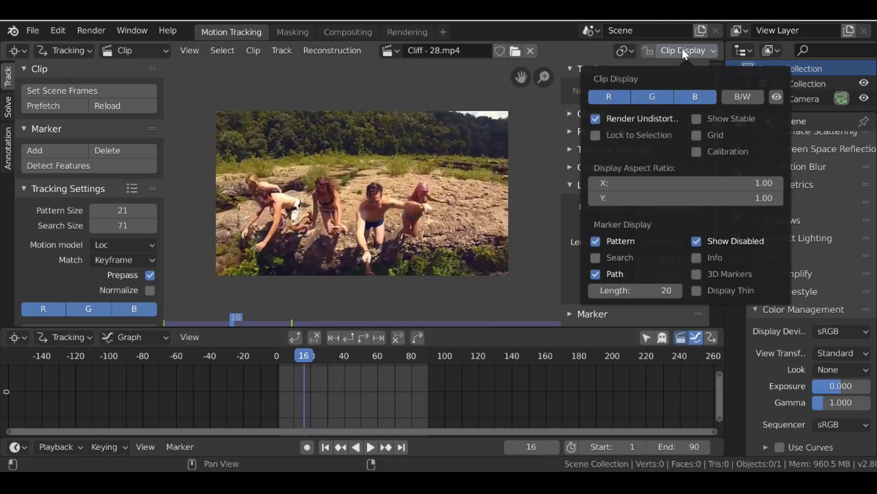
left_click(597, 120)
left_click(596, 120)
left_click(596, 119)
left_click(597, 119)
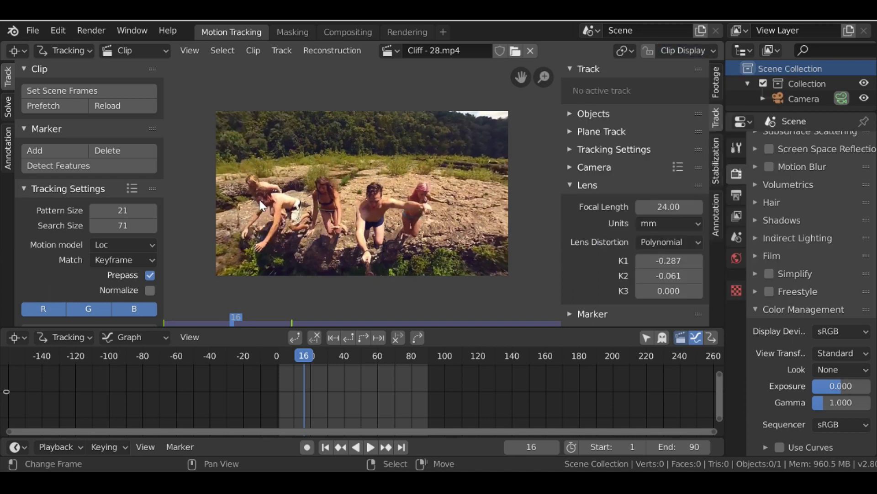
left_click_drag(304, 398, 360, 393)
left_click(667, 54)
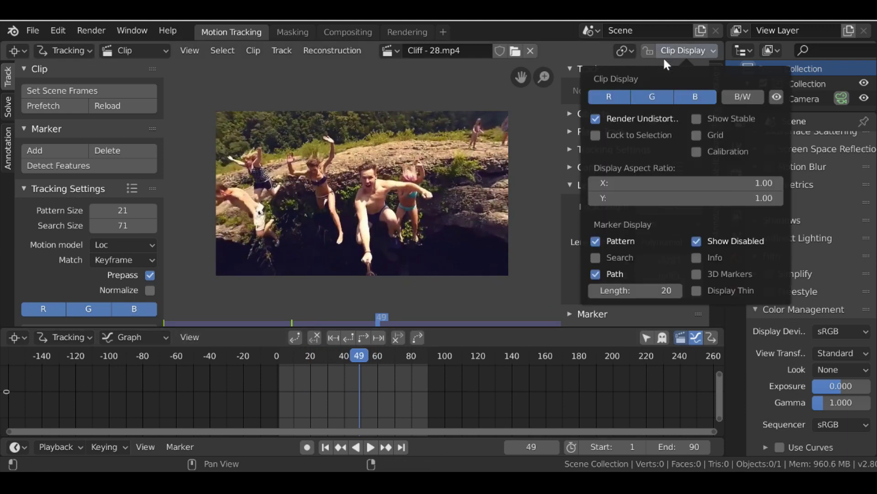
left_click(603, 117)
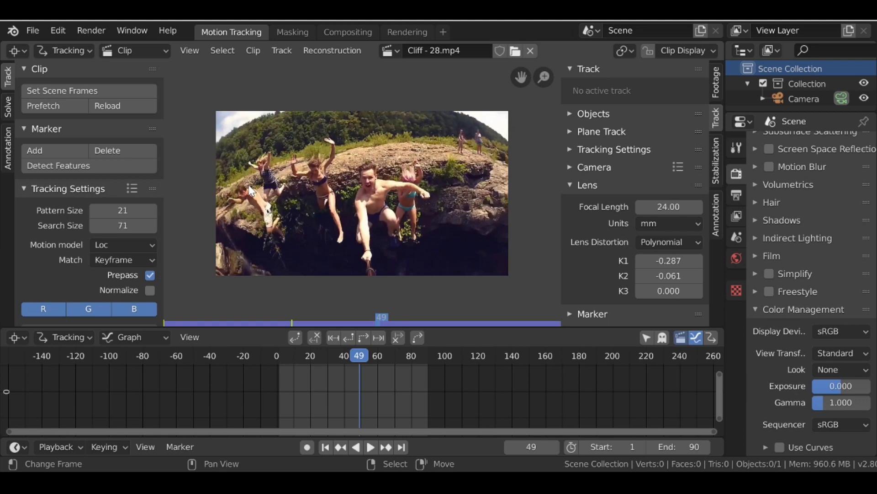
left_click(690, 51)
left_click(596, 118)
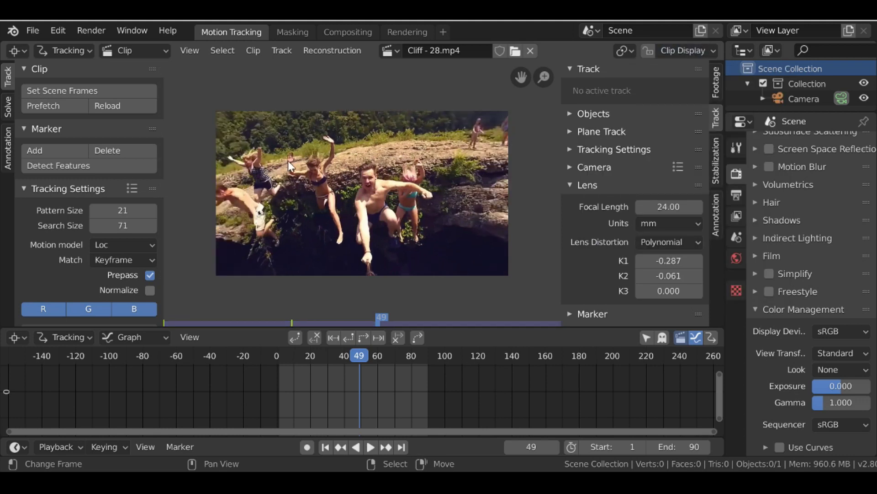
key("Left")
key("Left")
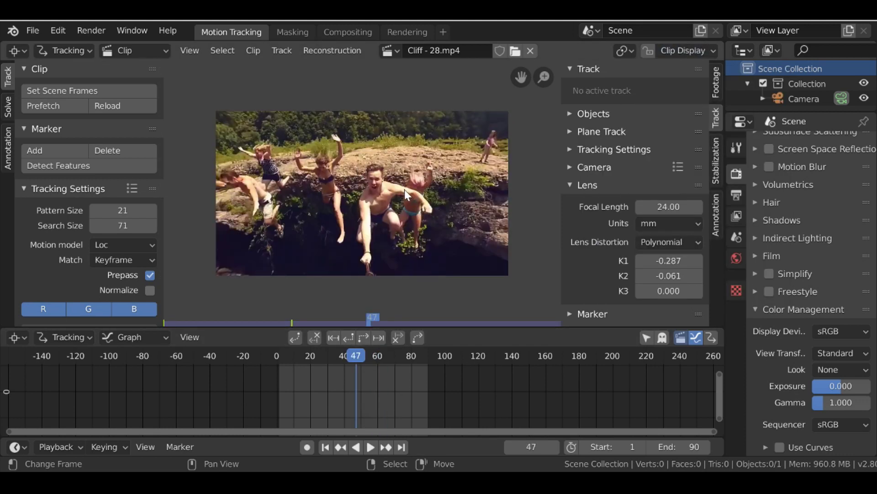
Switch to the Compositing workspace and enable nodes for the scene
left_click(339, 31)
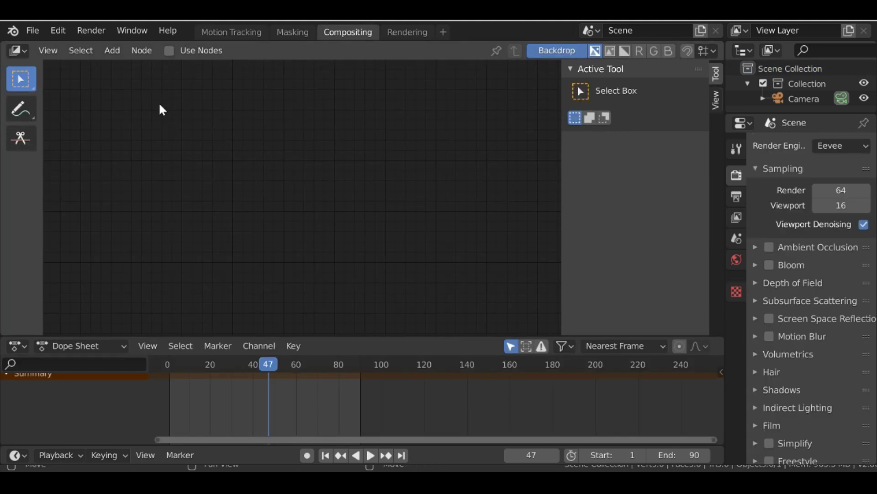
left_click(170, 50)
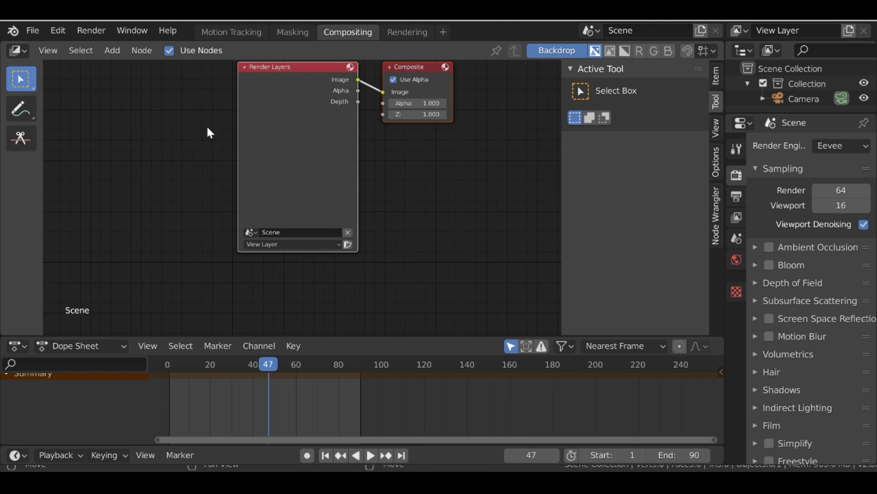
scroll(208, 130, "down", 4)
left_click(289, 146)
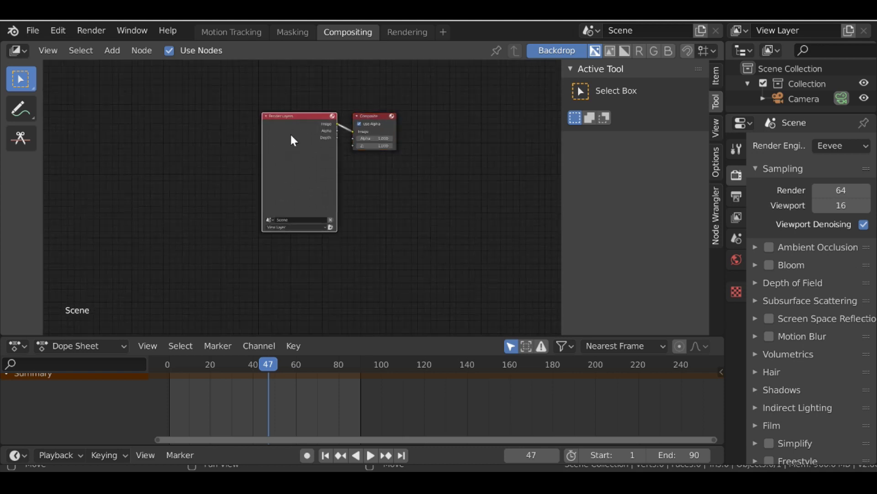
key("Delete")
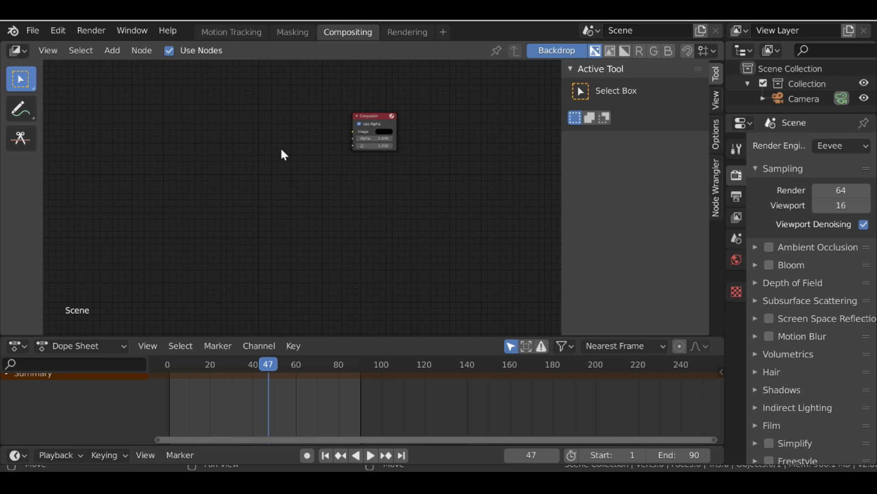
key("ctrl+z")
Convert the Render Layers node into a Movie Clip input node
key("shift+s")
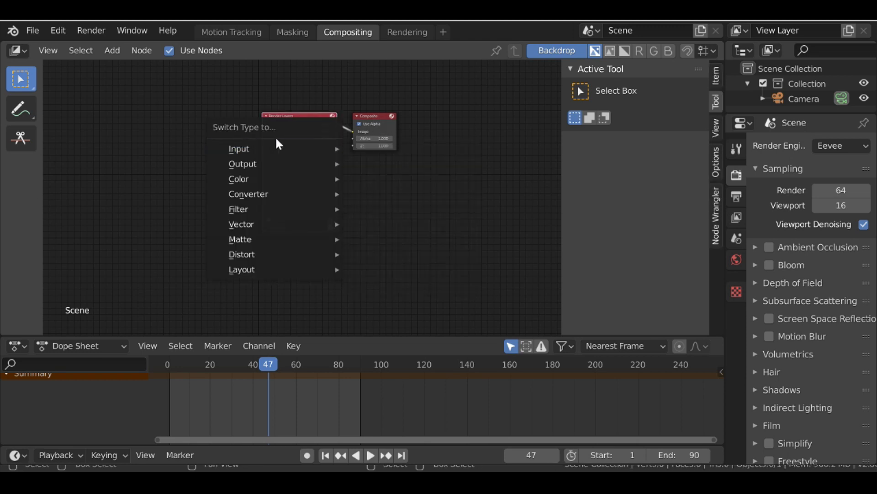
mouse_move(274, 149)
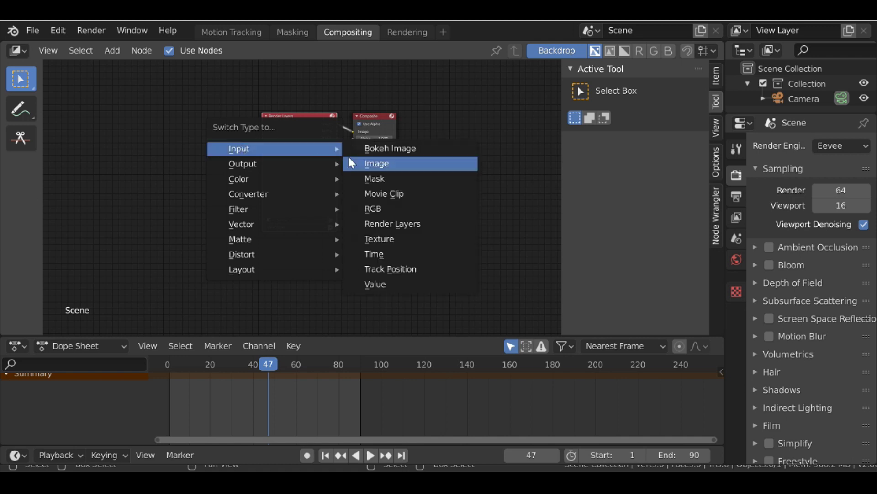
left_click(400, 195)
scroll(342, 169, "up", 4)
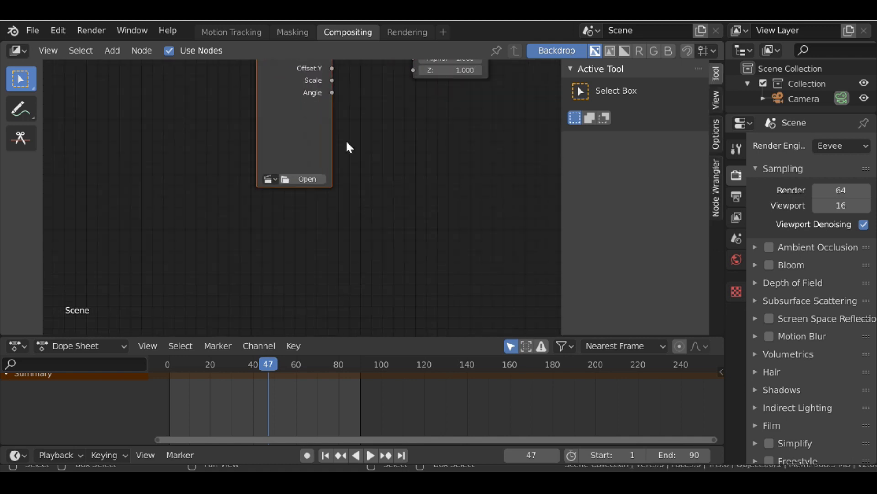
Load Cliff - 28.mp4 into the Movie Clip node and space it apart from the Composite node
left_click(269, 179)
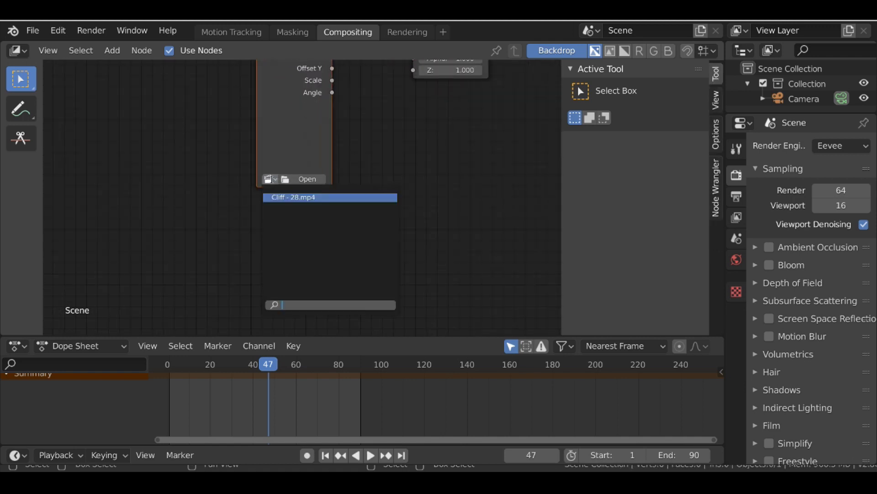
left_click(306, 197)
scroll(305, 188, "down", 4)
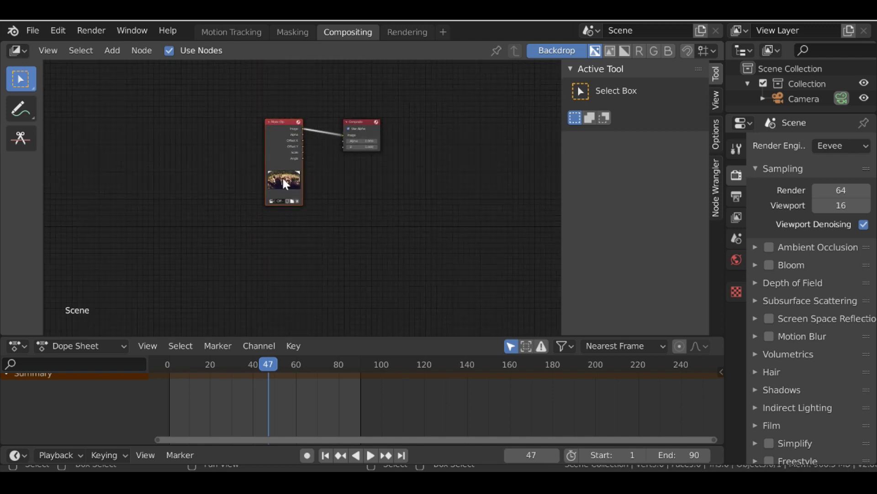
middle_click_drag(282, 176, 234, 234)
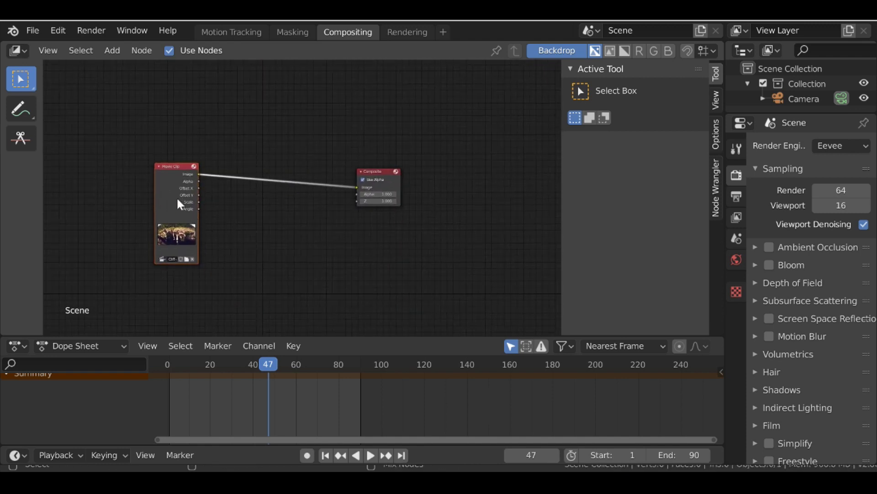
Preview the Movie Clip through a new Viewer node placed above the Composite node, and fit the backdrop to the editor
left_click(171, 180, "ctrl+shift")
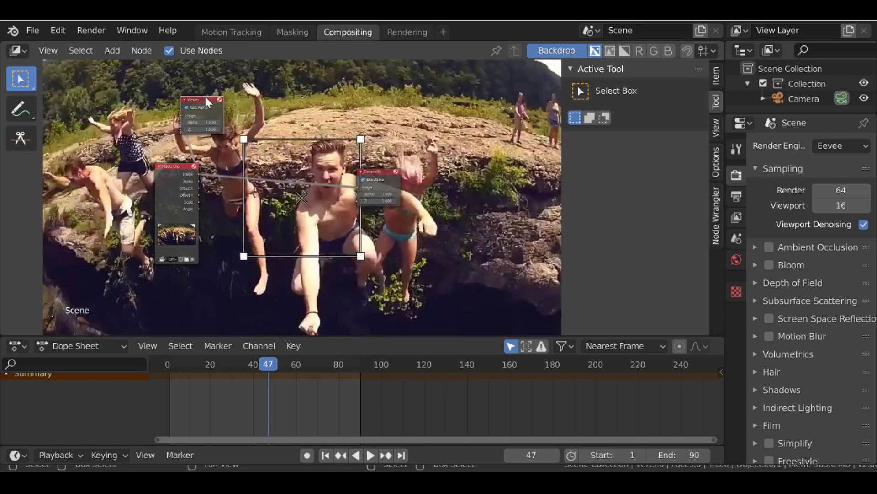
left_click_drag(204, 95, 372, 114)
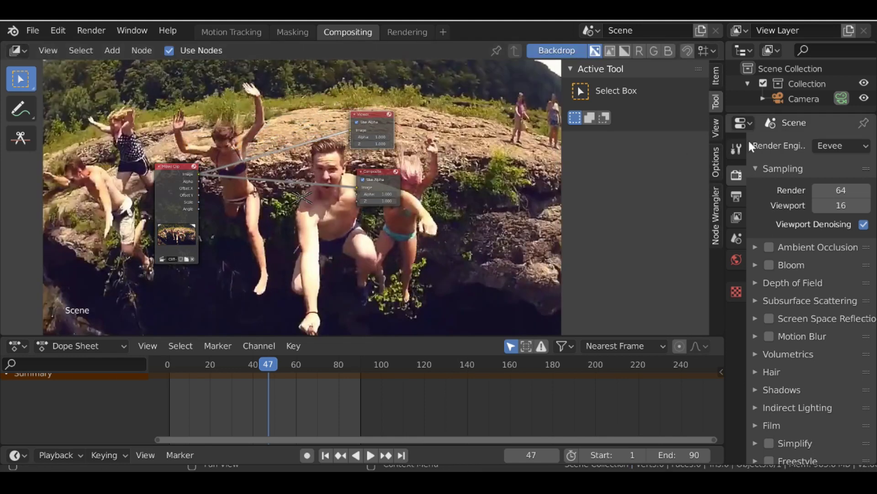
left_click(717, 124)
left_click(675, 173)
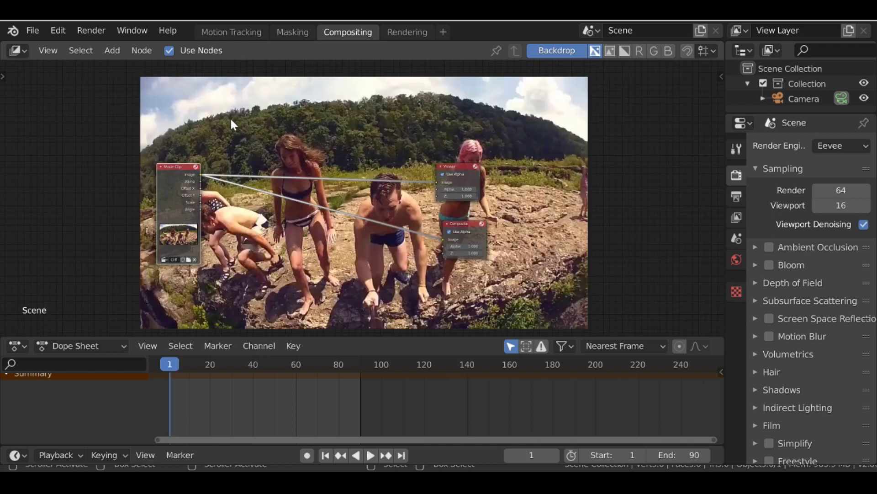
Insert a Movie Distortion node between the Movie Clip and both the Viewer and Composite nodes
key("shift+a")
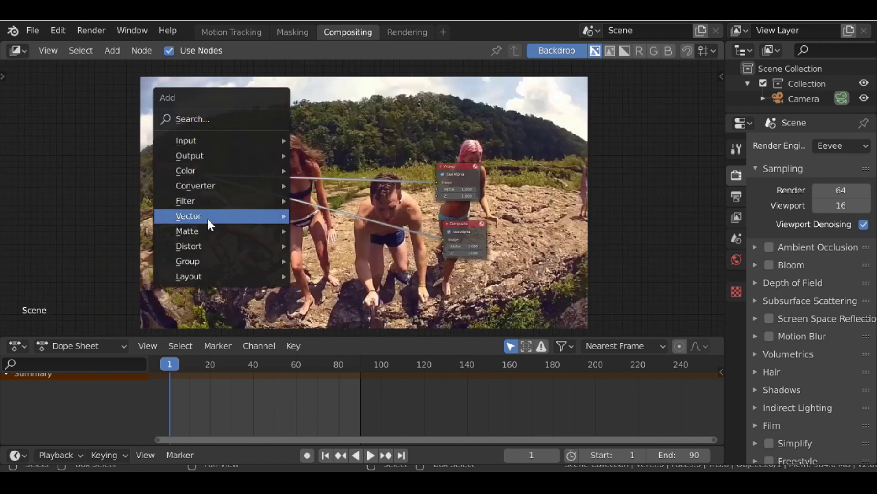
mouse_move(197, 239)
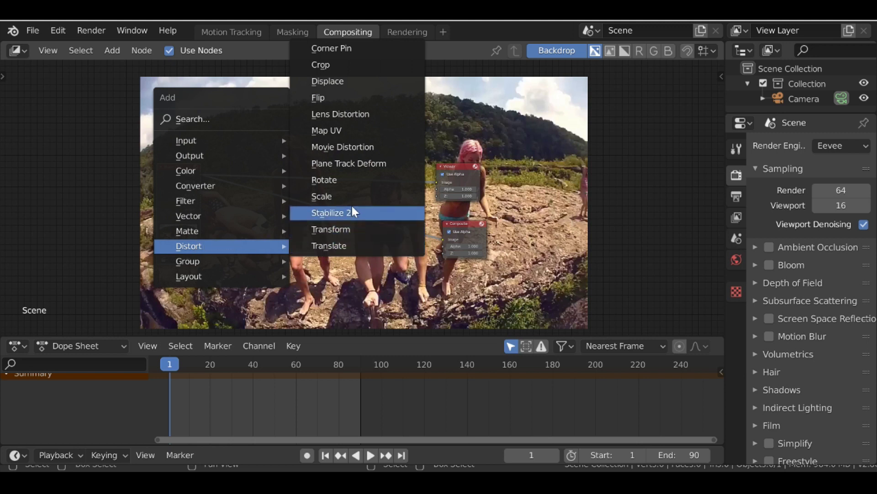
left_click(388, 147)
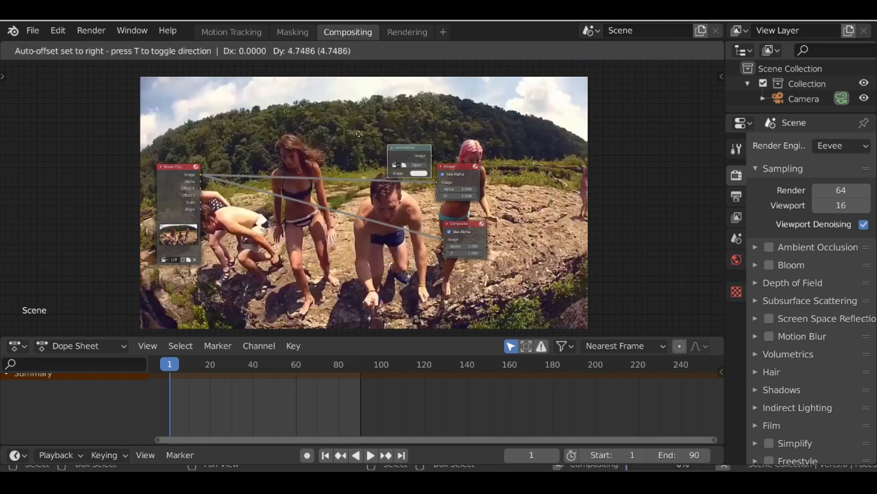
left_click(319, 196)
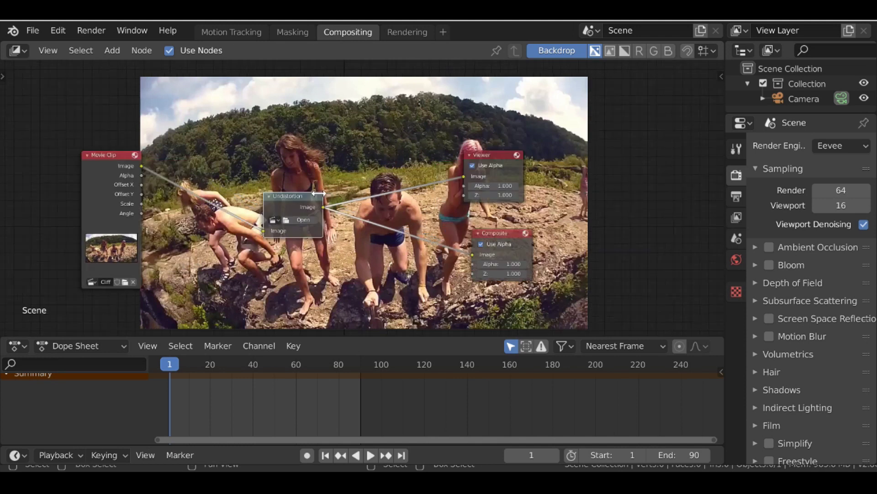
scroll(319, 194, "up", 2)
left_click(629, 92)
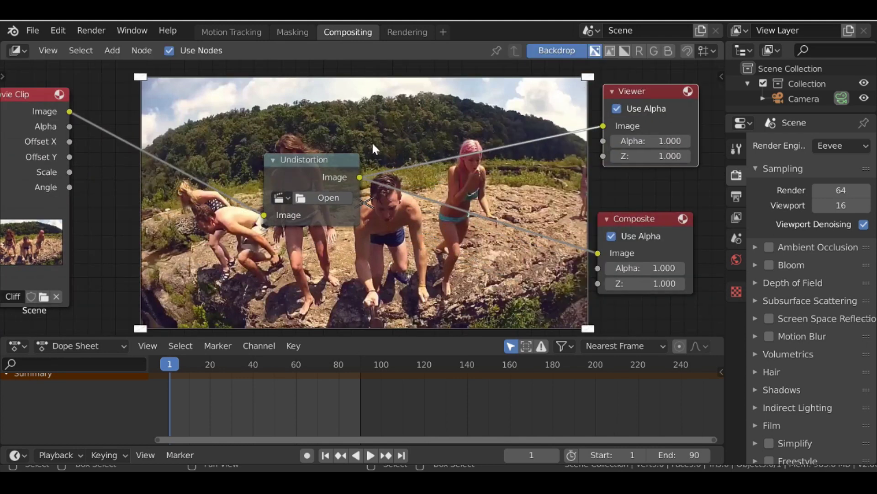
Assign the Cliff - 28.mp4 clip to the Undistortion node
scroll(280, 186, "up", 2)
left_click(281, 186)
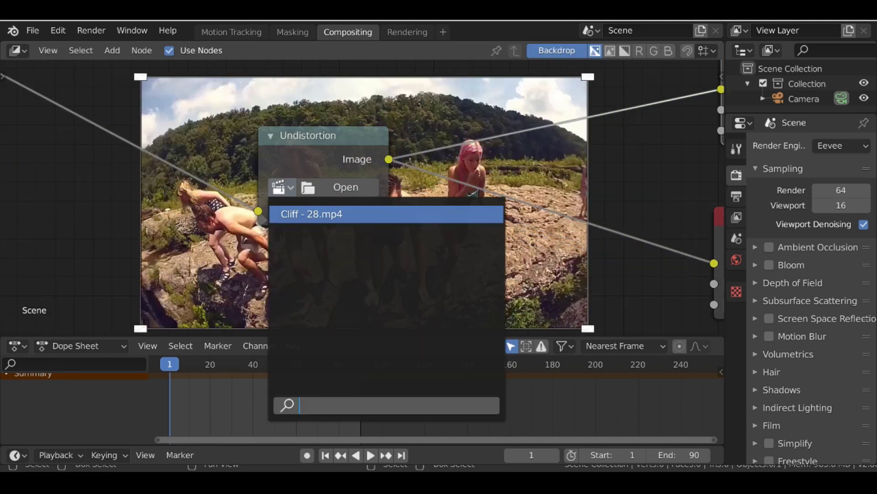
left_click(344, 218)
scroll(328, 212, "down", 5, "shift")
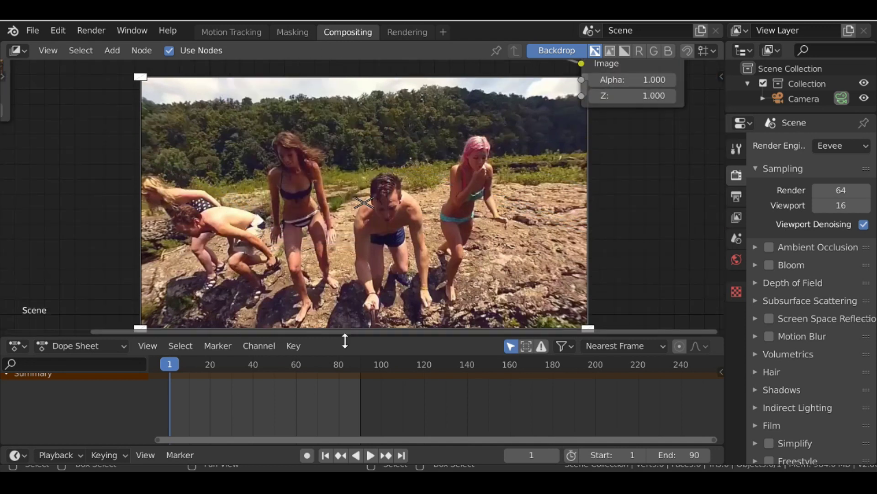
Check the undistorted backdrop at frames 22 and 63, and return to frame 1
left_click(215, 421)
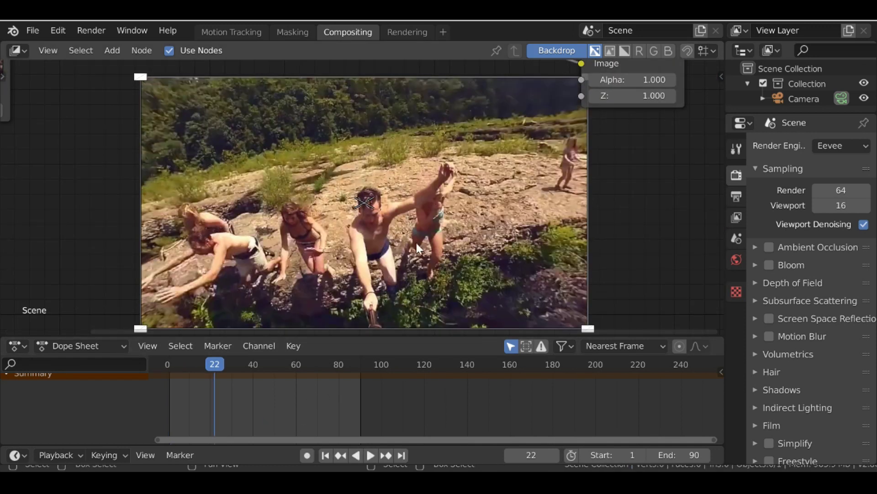
left_click(303, 418)
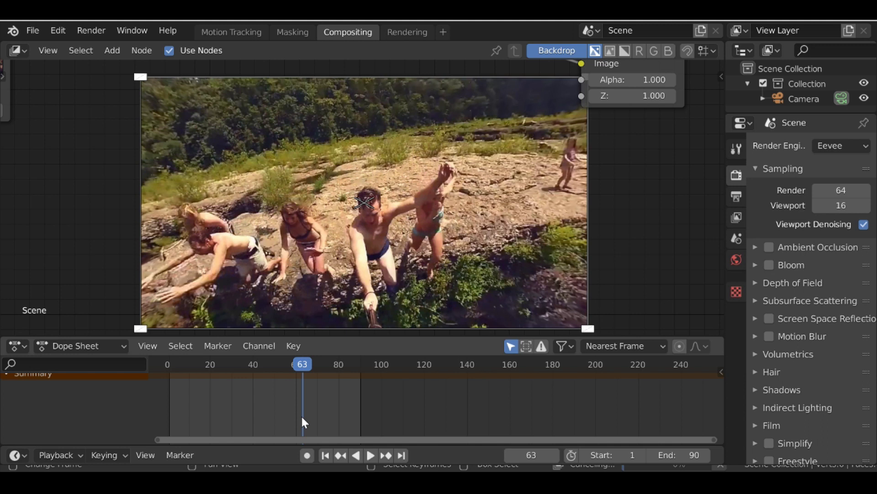
scroll(347, 229, "down", 2)
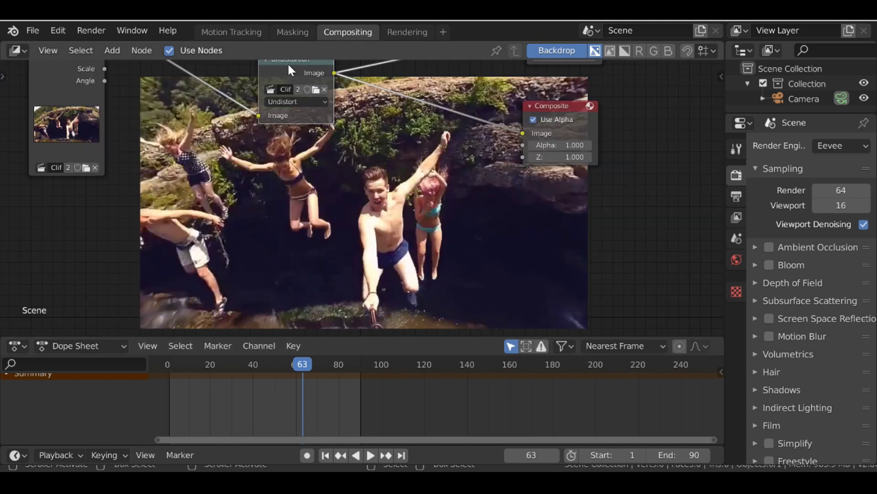
scroll(334, 162, "down", 3, "shift")
scroll(556, 120, "down", 4, "shift")
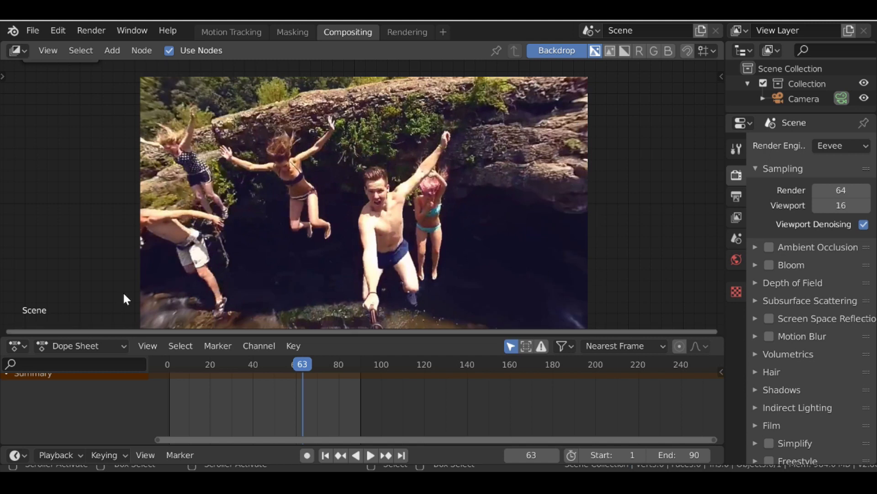
left_click(326, 455)
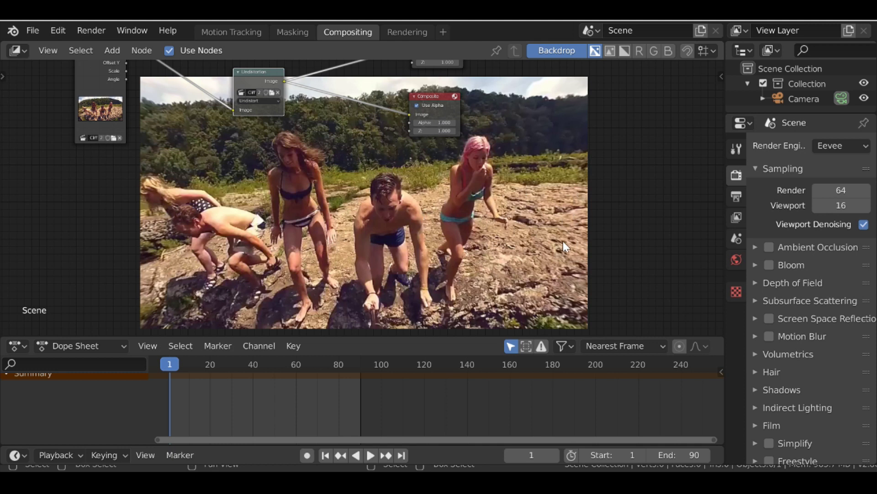
Check the clip's footage resolution in the Motion Tracking workspace and apply the matching HDTV 720p render preset at 100% scale
left_click(734, 195)
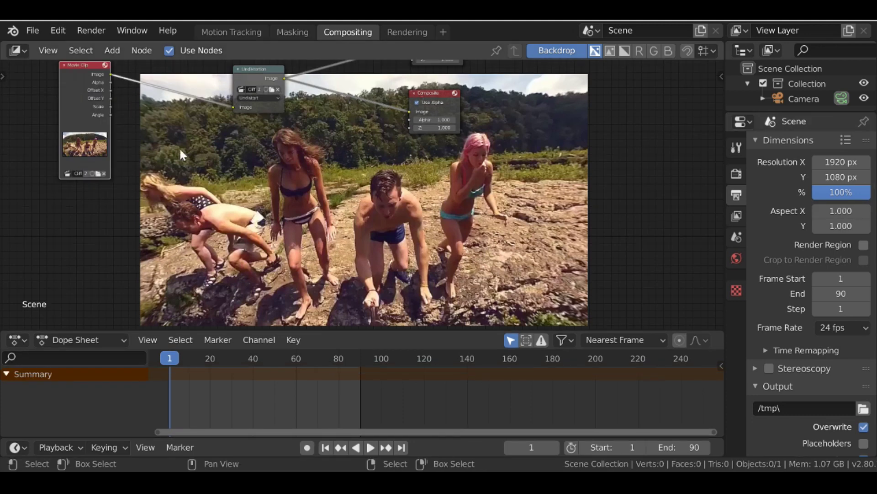
left_click(220, 36)
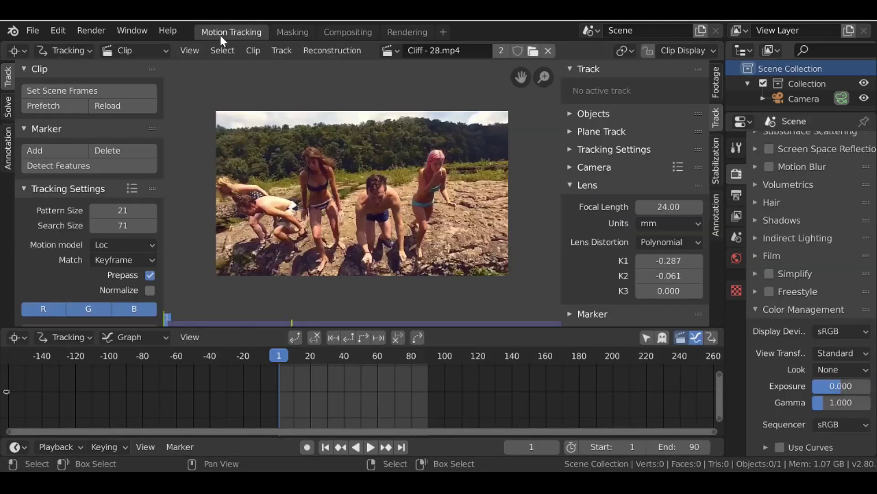
left_click(716, 87)
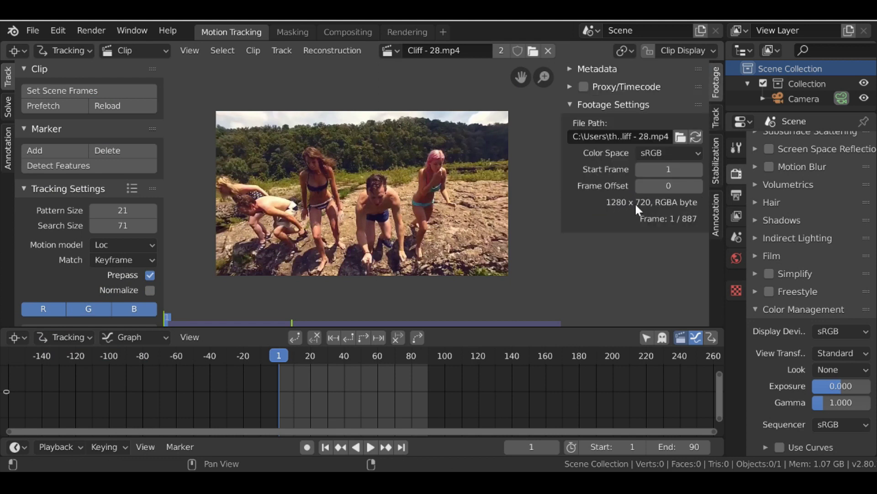
scroll(742, 194, "up", 8)
left_click(737, 195)
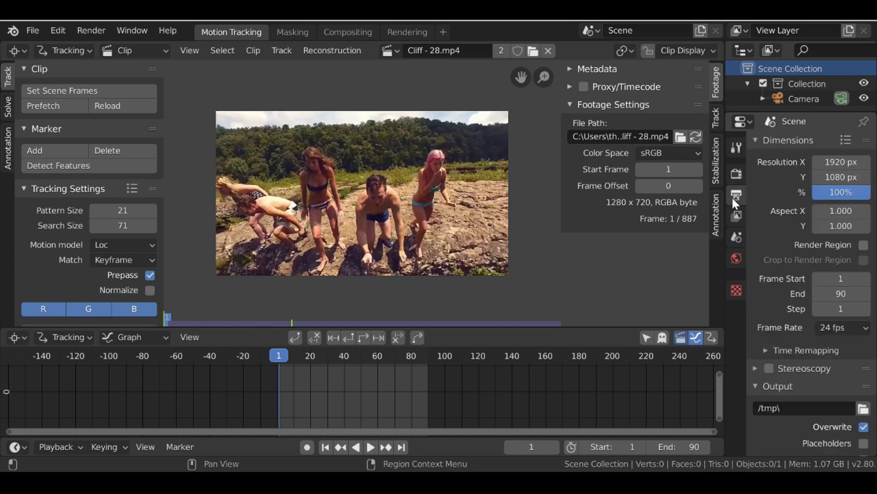
left_click(846, 140)
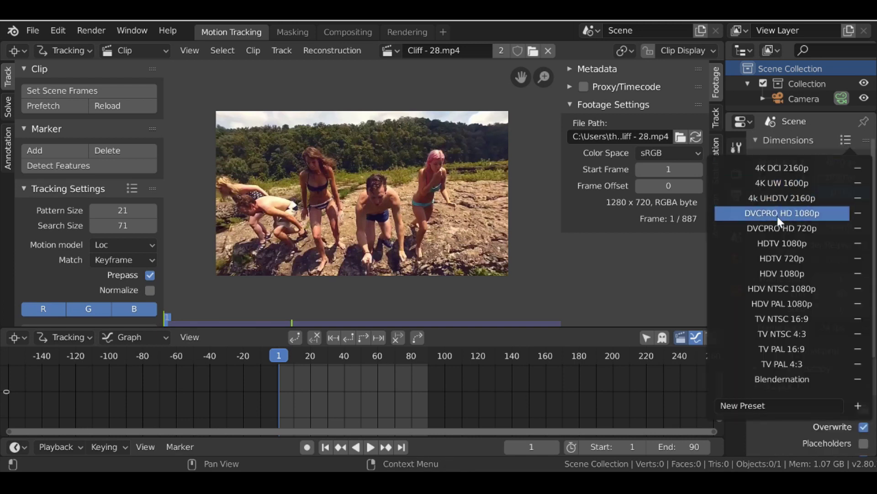
left_click(805, 259)
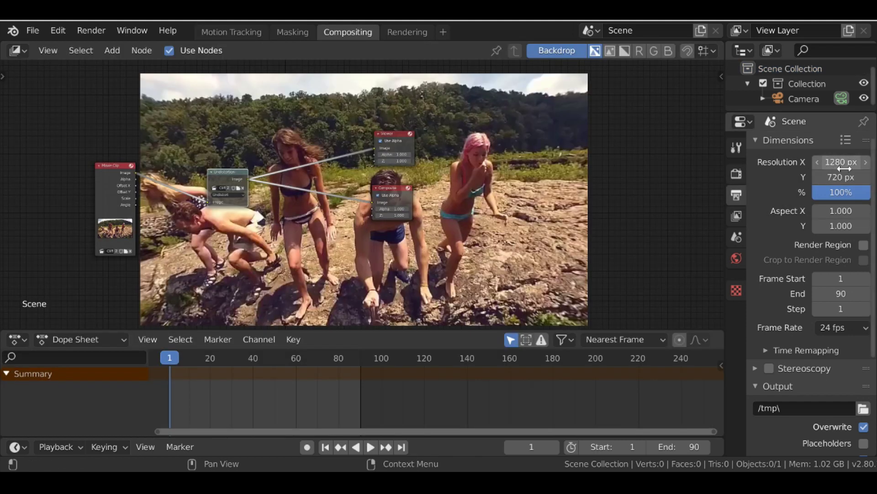
mouse_move(855, 196)
left_mouse_down()
mouse_move(836, 195)
mouse_move(868, 192)
left_mouse_up()
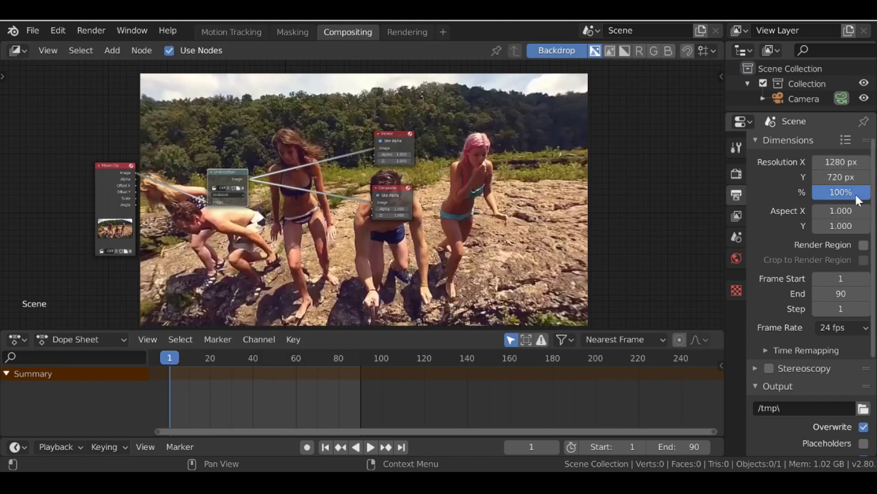
Set the render output path to the folder whose name ends in Distortion
scroll(800, 209, "down", 7)
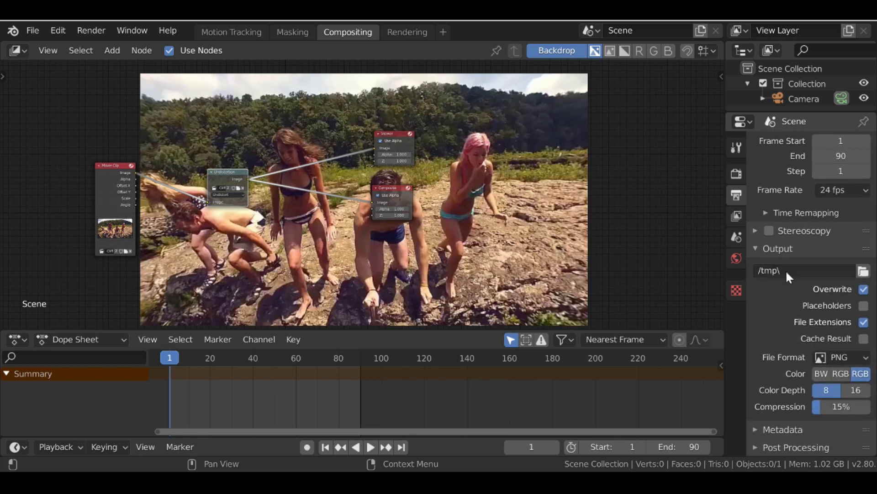
left_click(863, 271)
left_click(862, 69)
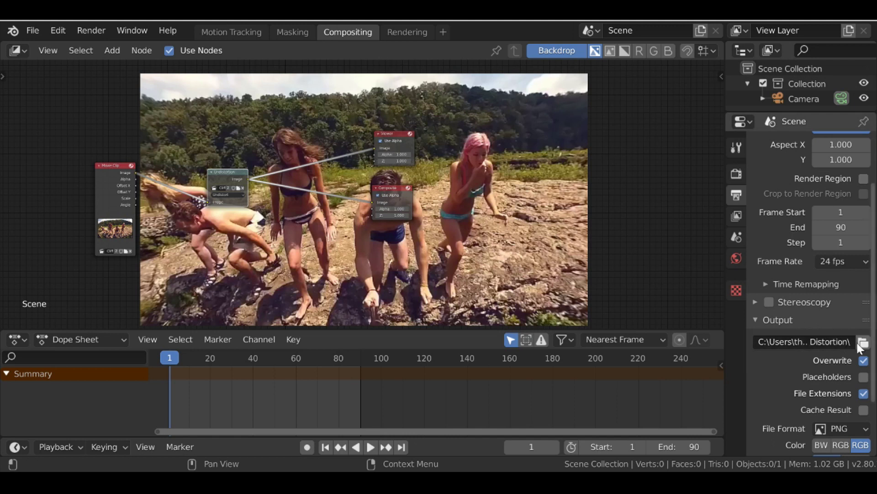
Set the output format to FFmpeg video with the h264 in MP4 encoding preset and start rendering the animation
scroll(839, 327, "down", 4)
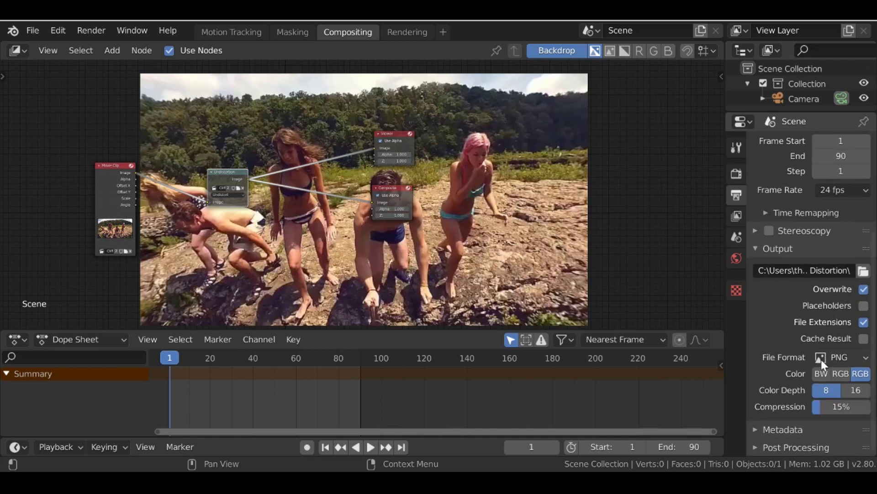
left_click(848, 357)
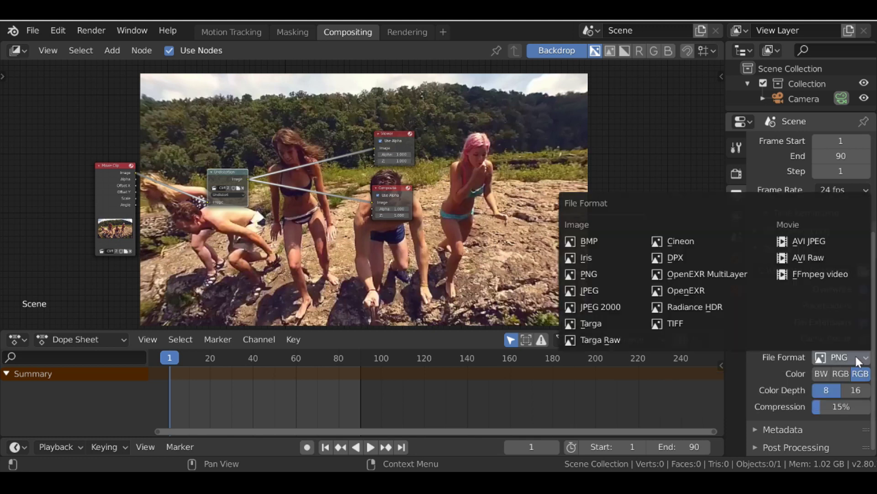
left_click(826, 279)
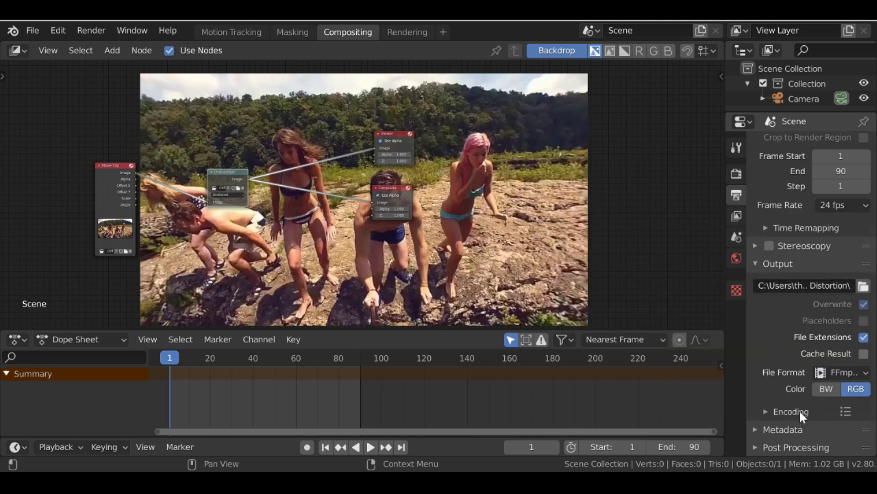
left_click(845, 410)
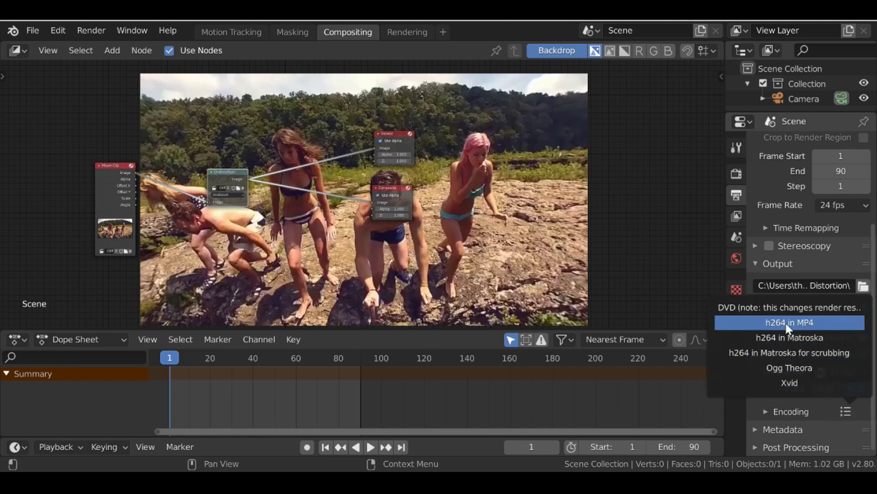
left_click(831, 323)
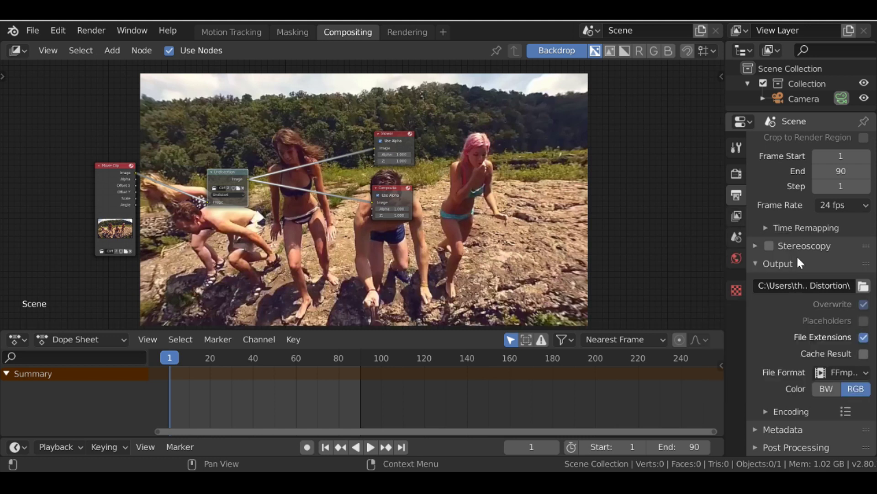
left_click(91, 31)
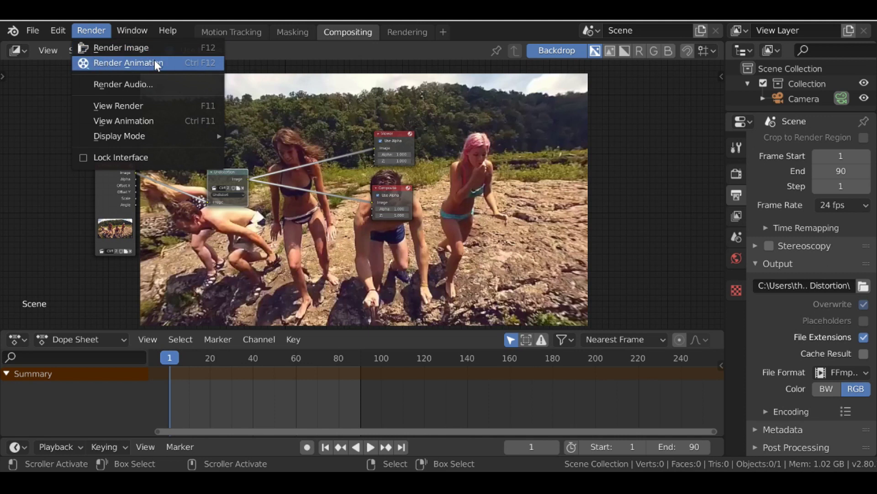
left_click(186, 62)
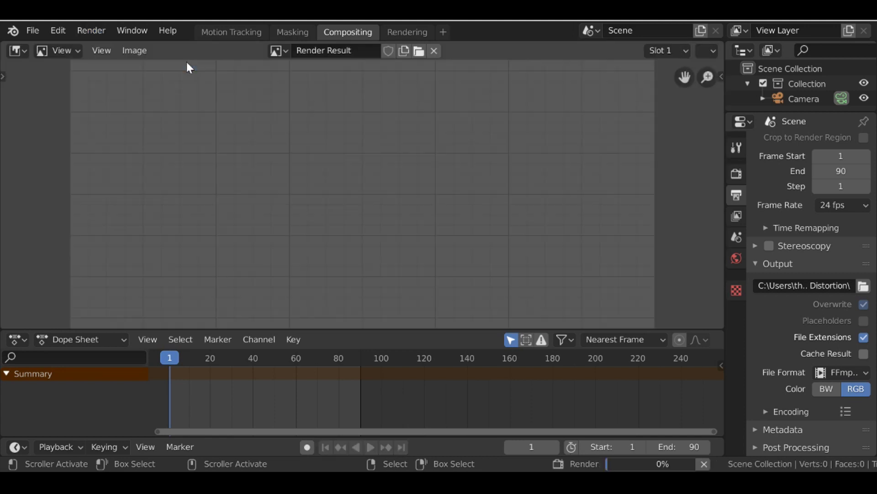